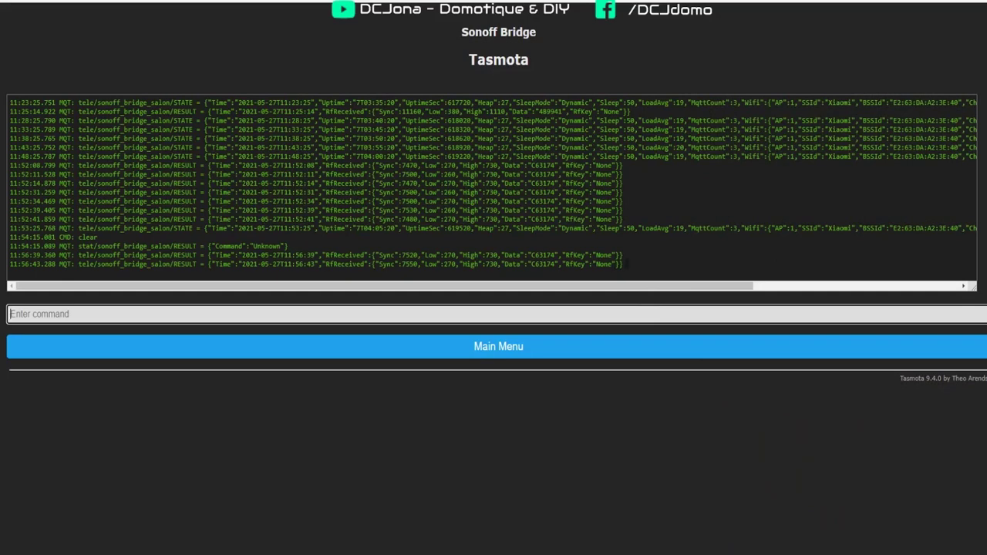
Select the last two RESULT lines in the Tasmota console, then deselect them
left_click_drag(625, 264, 11, 256)
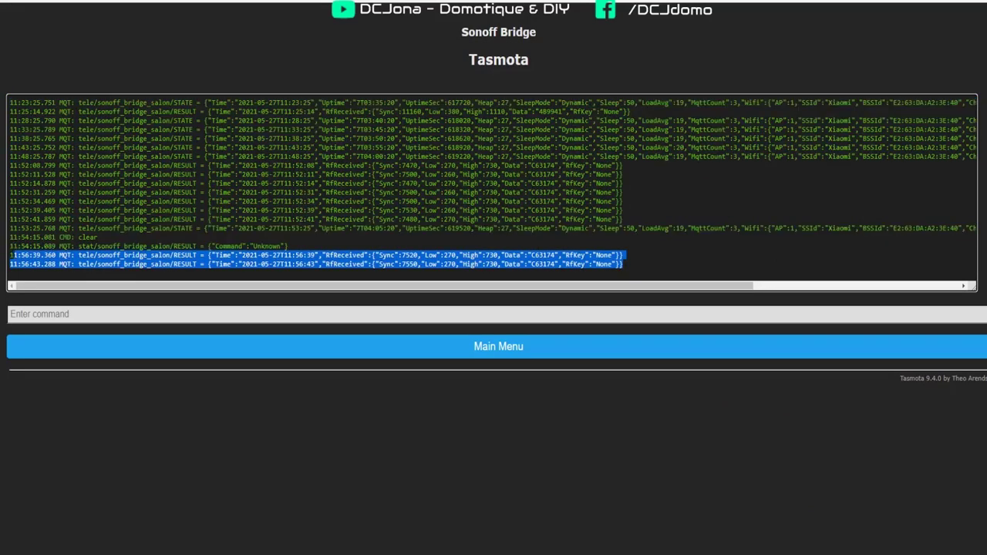
left_click(642, 267)
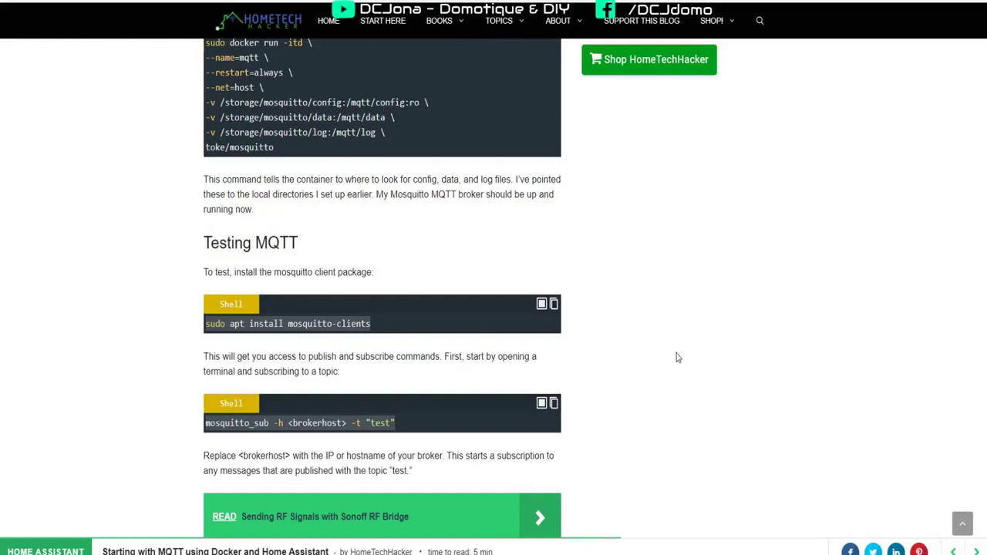
scroll(509, 328, "up", 15)
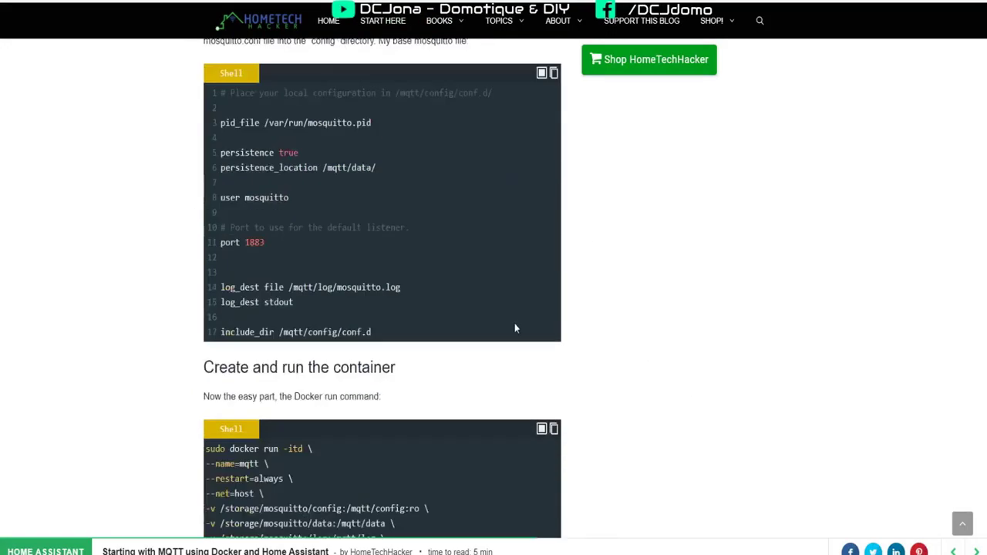
scroll(518, 341, "up", 15)
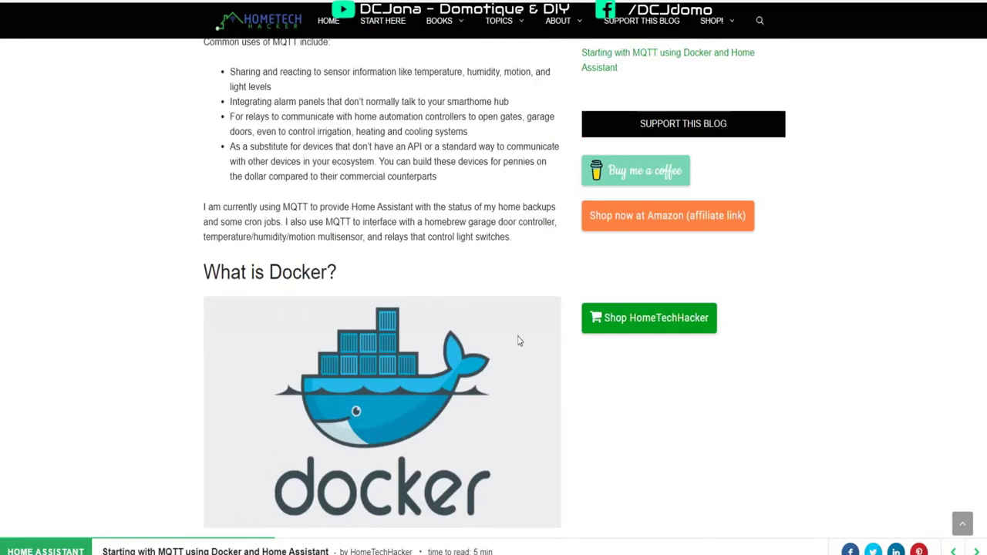
scroll(519, 338, "down", 6)
scroll(520, 337, "down", 14)
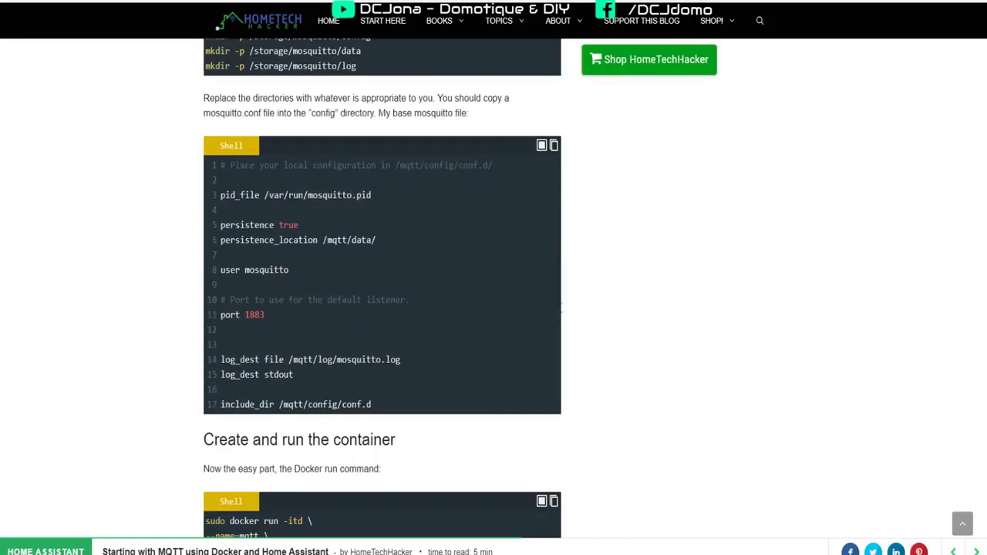
scroll(580, 342, "down", 3)
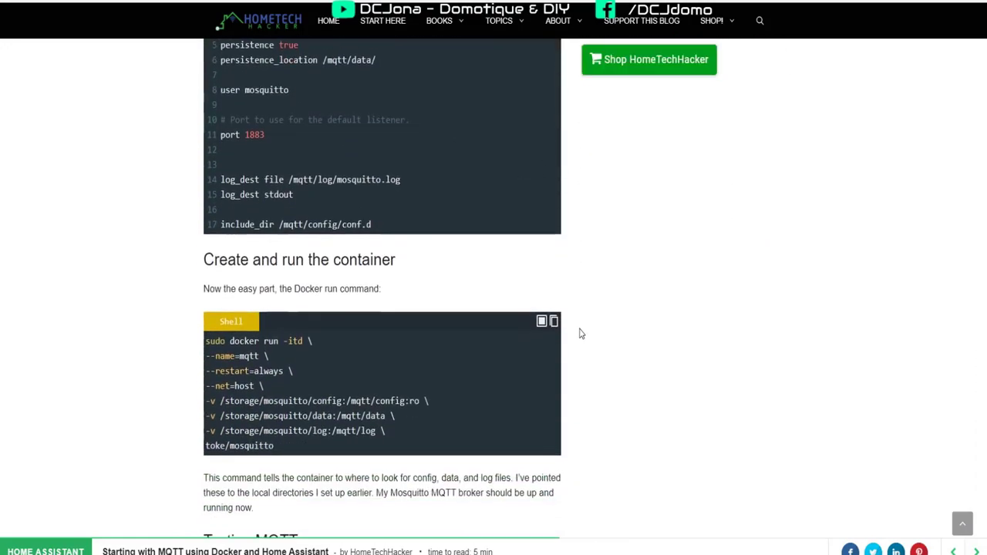
scroll(581, 334, "up", 4)
scroll(581, 334, "down", 7)
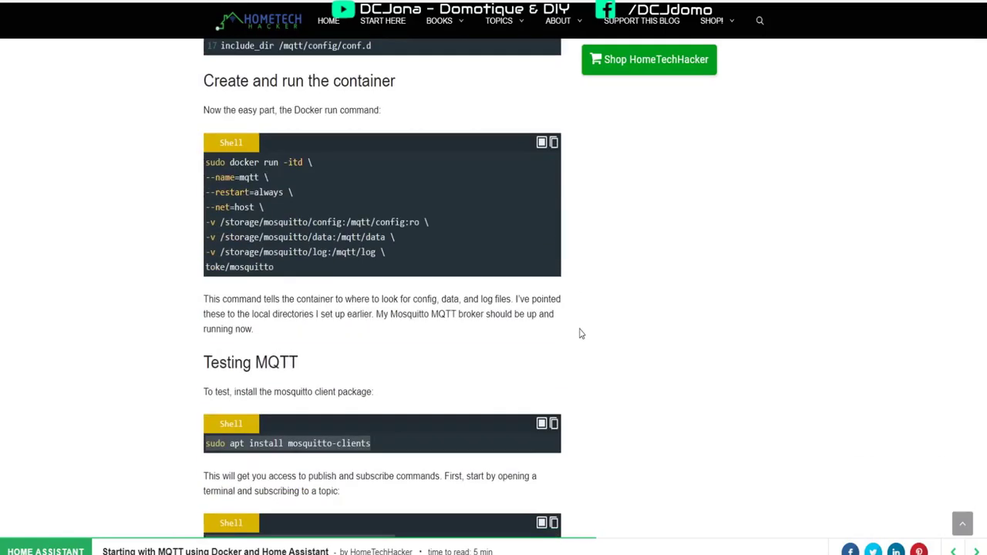
scroll(581, 334, "down", 4)
scroll(413, 283, "down", 1)
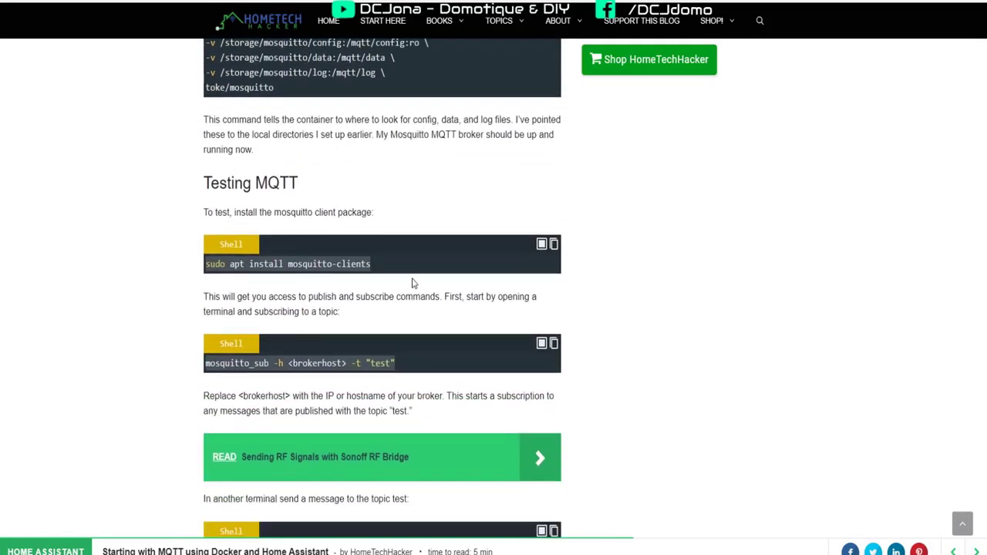
left_click_drag(373, 265, 216, 268)
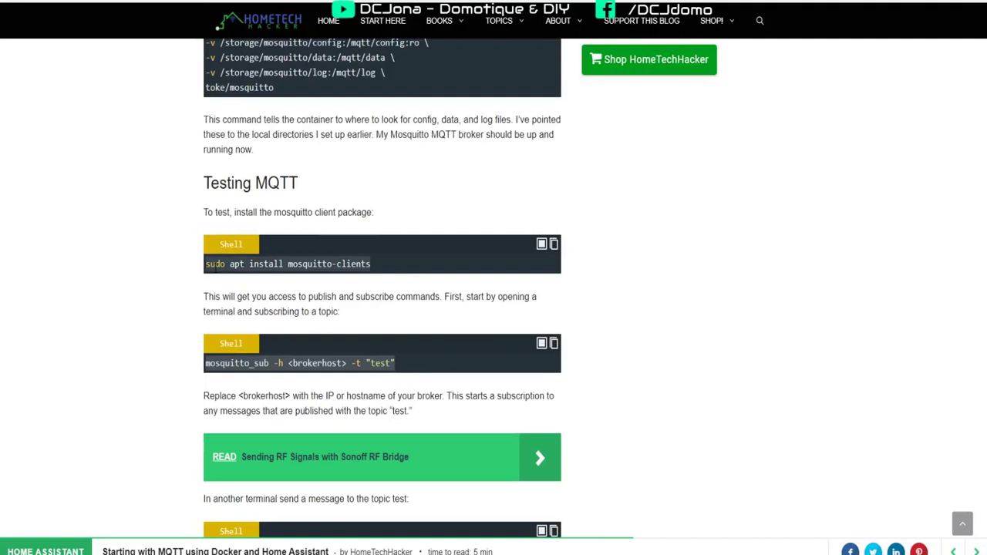
left_click(206, 268)
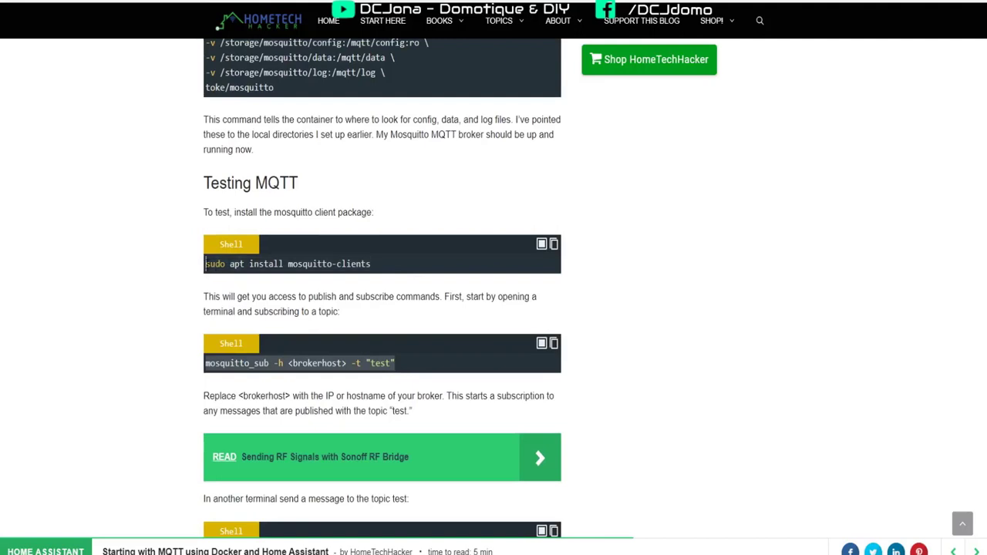
left_click_drag(206, 267, 391, 268)
left_click(394, 266)
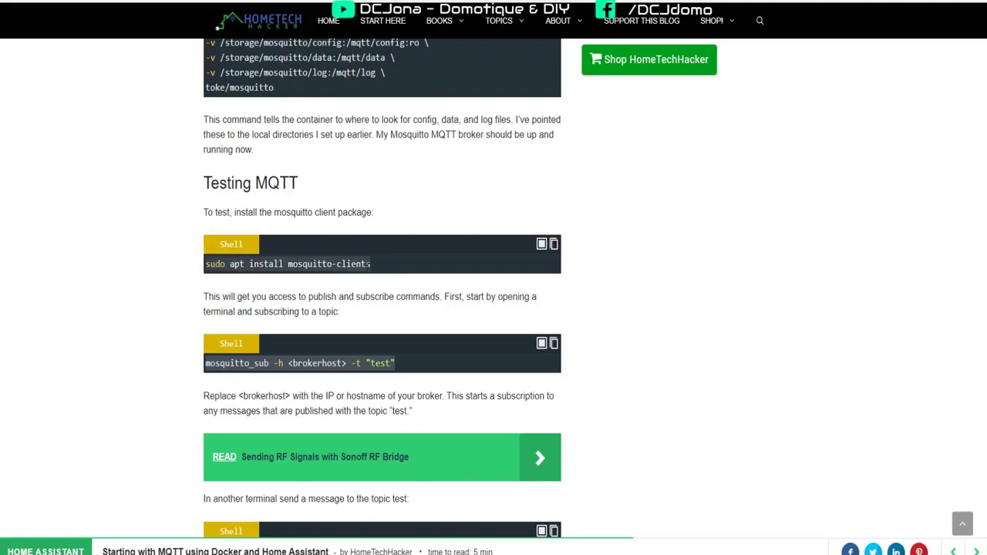
left_click(396, 363)
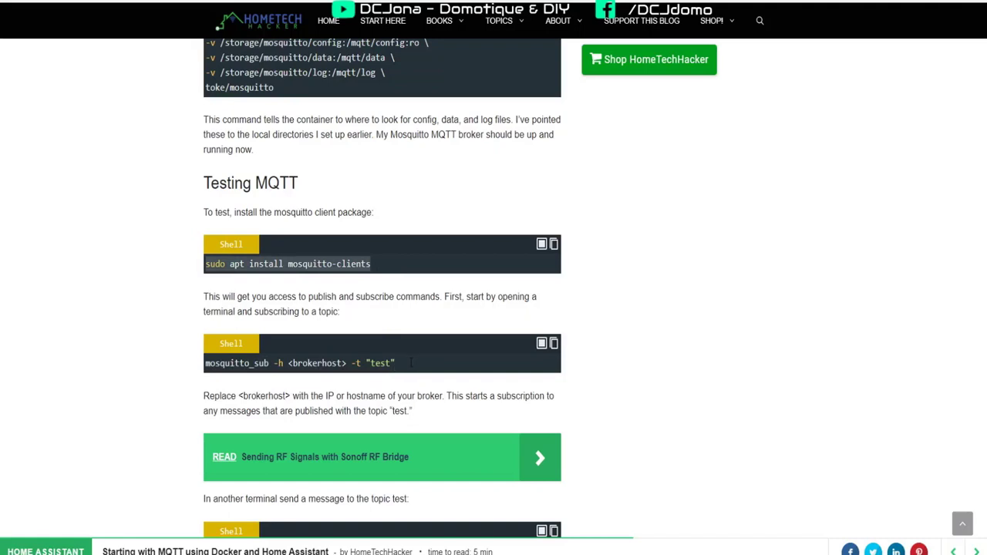
left_click_drag(396, 362, 206, 363)
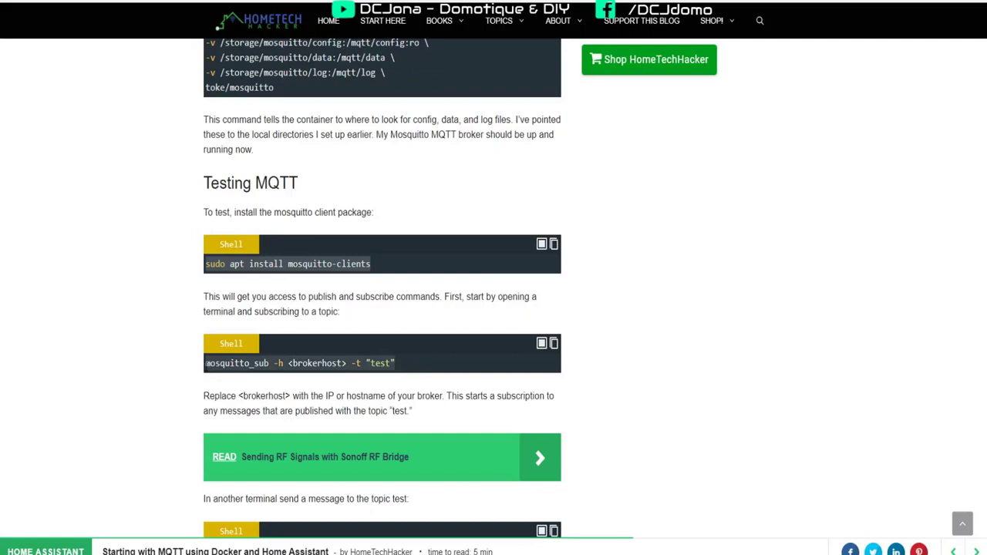
left_click(208, 369)
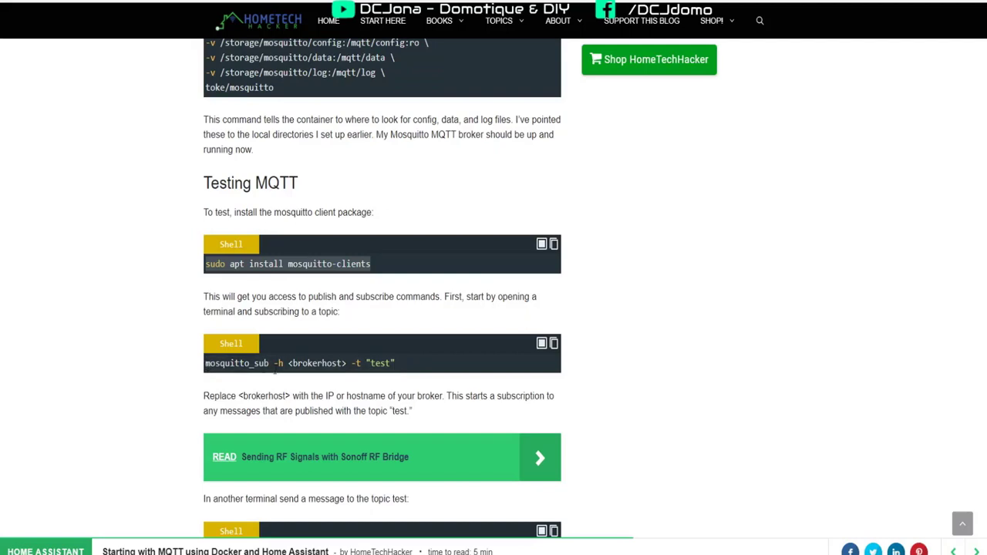
left_click_drag(290, 362, 347, 363)
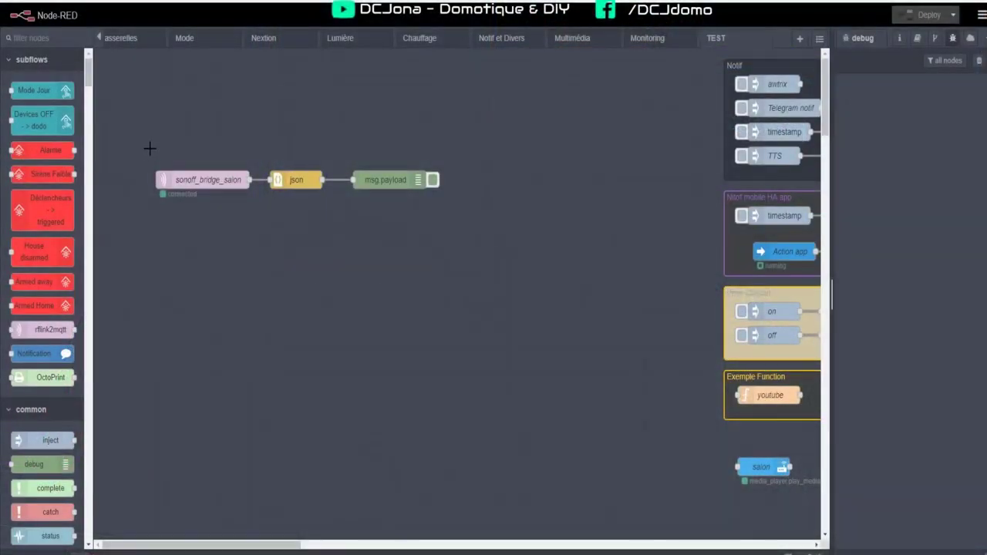
Select the sonoff_bridge_salon and msg.payload nodes, then highlight Data C63174 in the debug output
left_click_drag(139, 159, 251, 205)
left_click(296, 181)
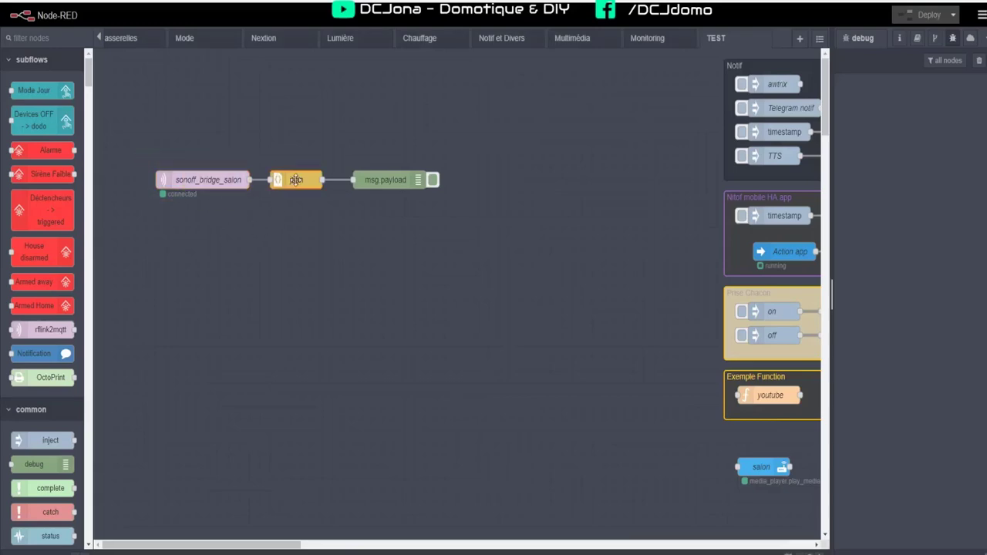
left_click(399, 179)
left_click(488, 210)
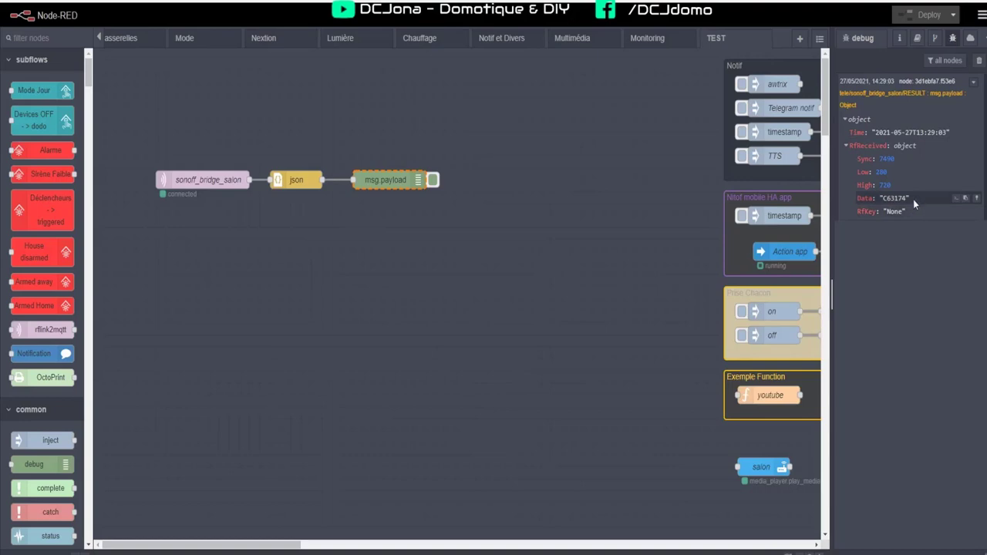
left_click_drag(910, 199, 880, 199)
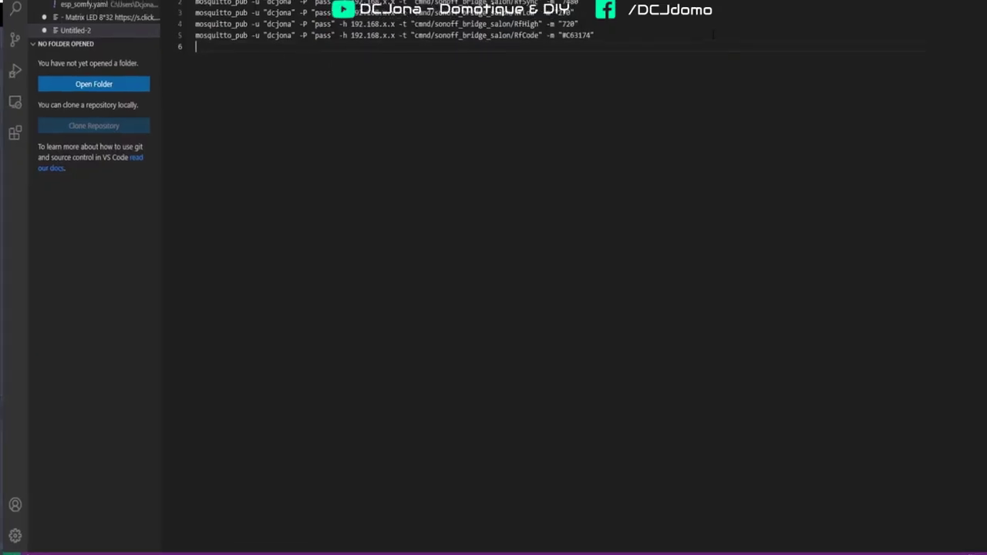
Shrink the editor window and highlight the username, RESULT topic and RfSync topic in the commands
left_click_drag(494, 0, 484, 46)
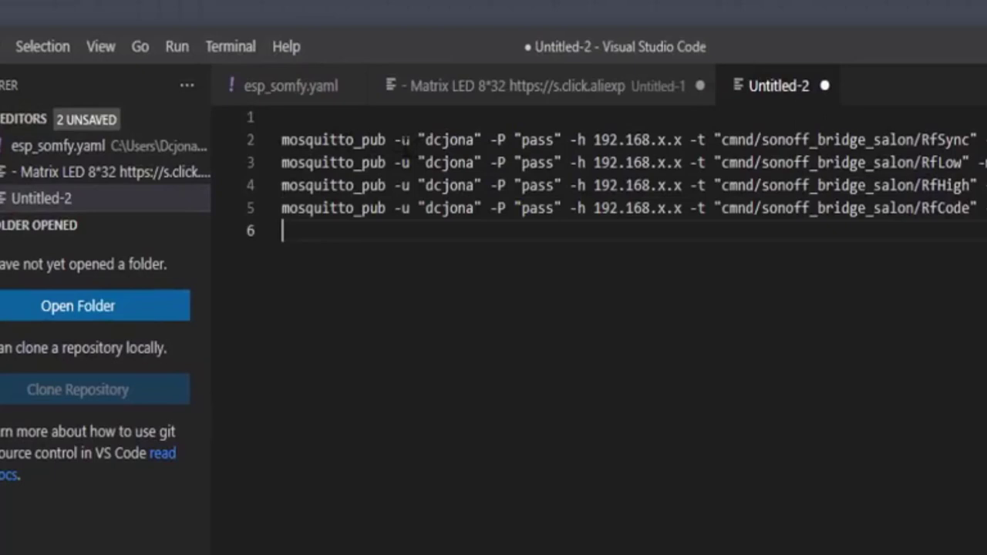
left_click_drag(426, 140, 971, 139)
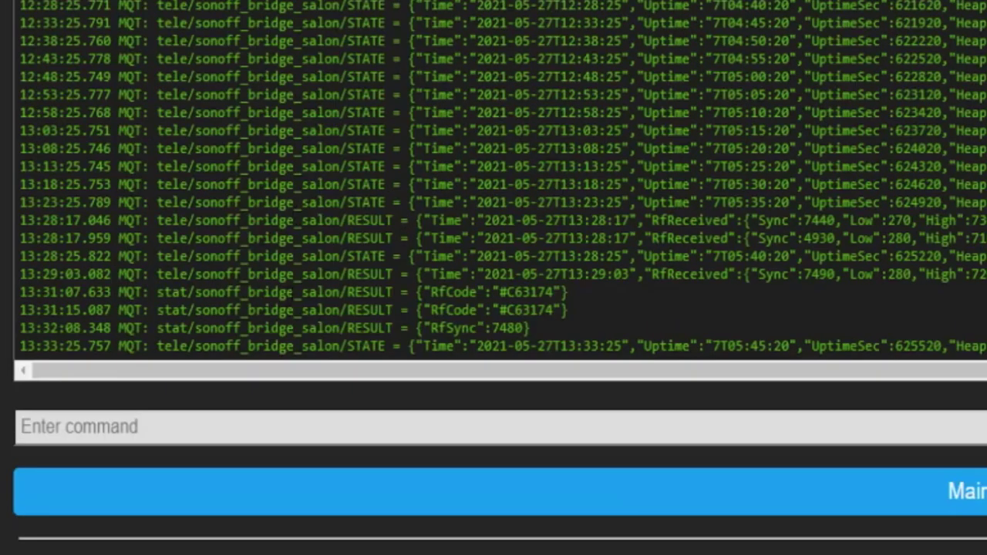
left_click_drag(399, 292, 158, 292)
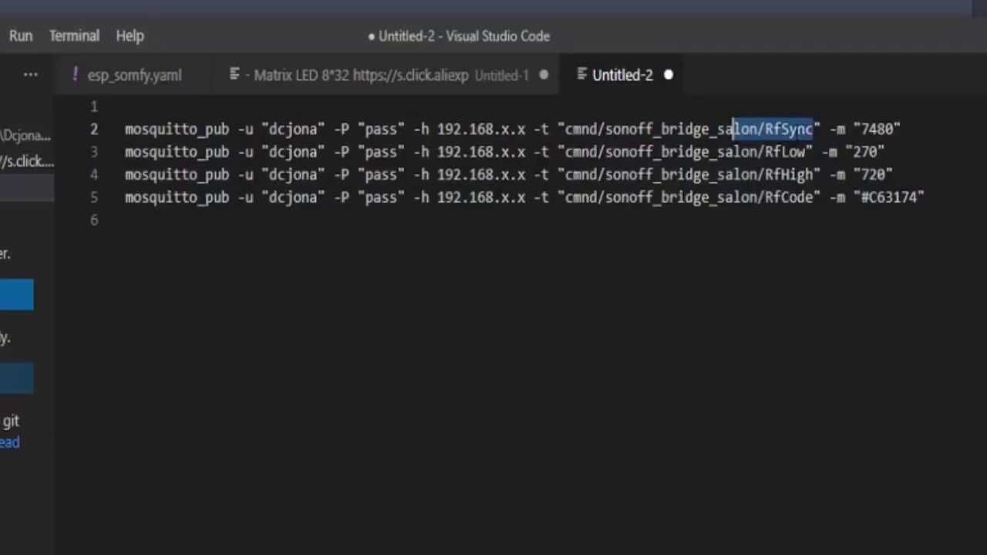
left_click(819, 129)
left_click_drag(814, 129, 765, 197)
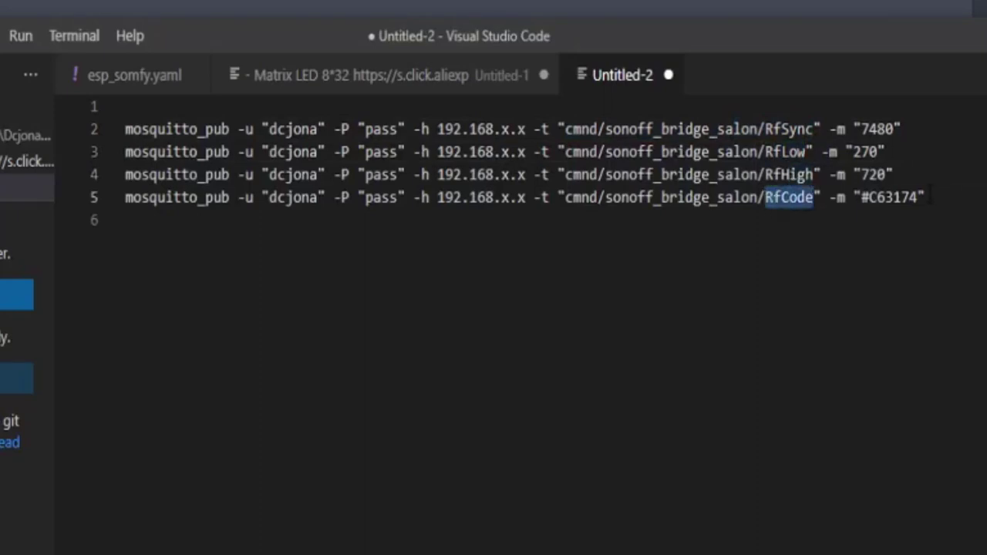
Select the whole RfCode mosquitto_pub command on line 5
left_click_drag(893, 175, 127, 106)
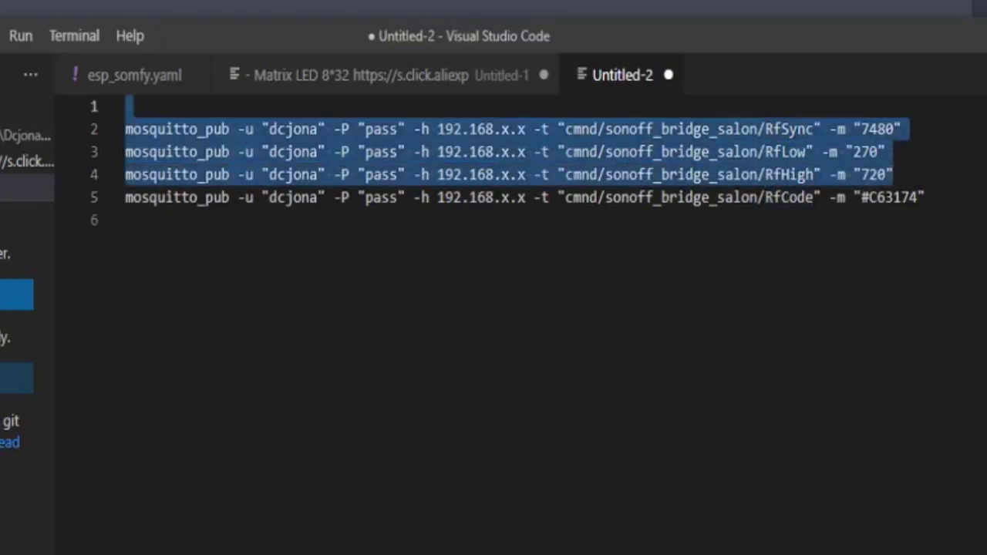
left_click(183, 108)
left_click(926, 198)
left_click_drag(926, 197, 11, 214)
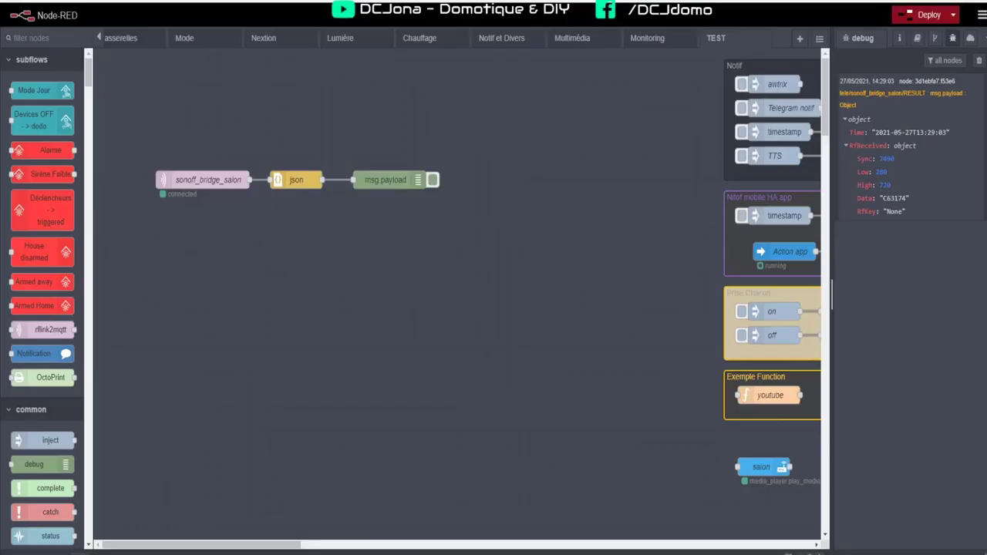
Filter the palette for 'b', place a bigssh node on the canvas, and open its settings
left_click(17, 37)
type("big")
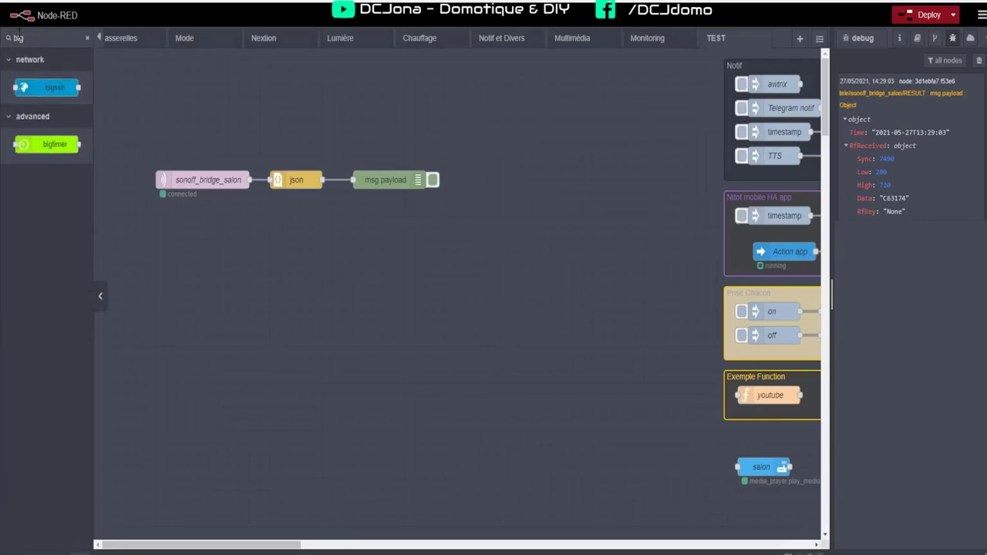
left_click_drag(47, 87, 303, 287)
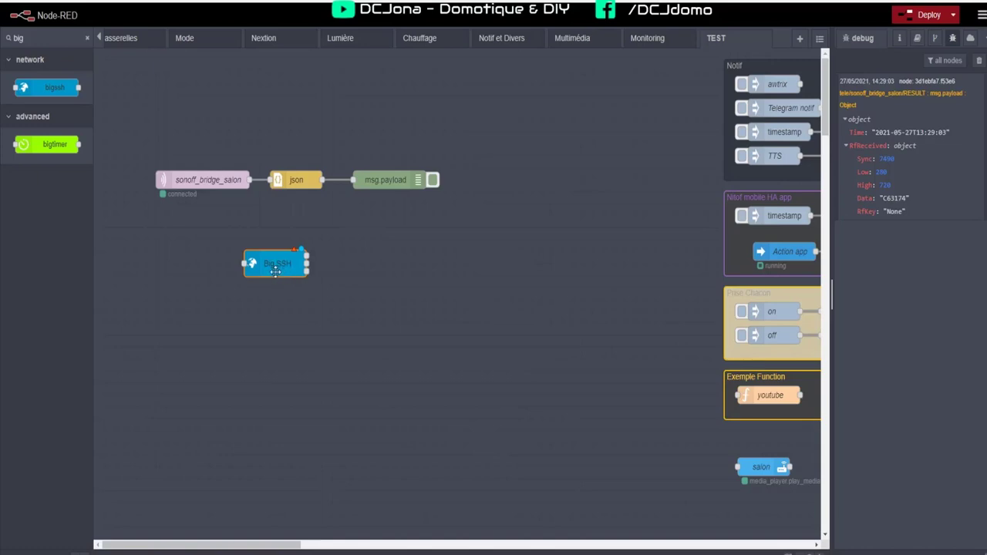
double_click(277, 265)
Add new SSH credentials for host 192.168.100.16 with the account's username and password
left_click(728, 125)
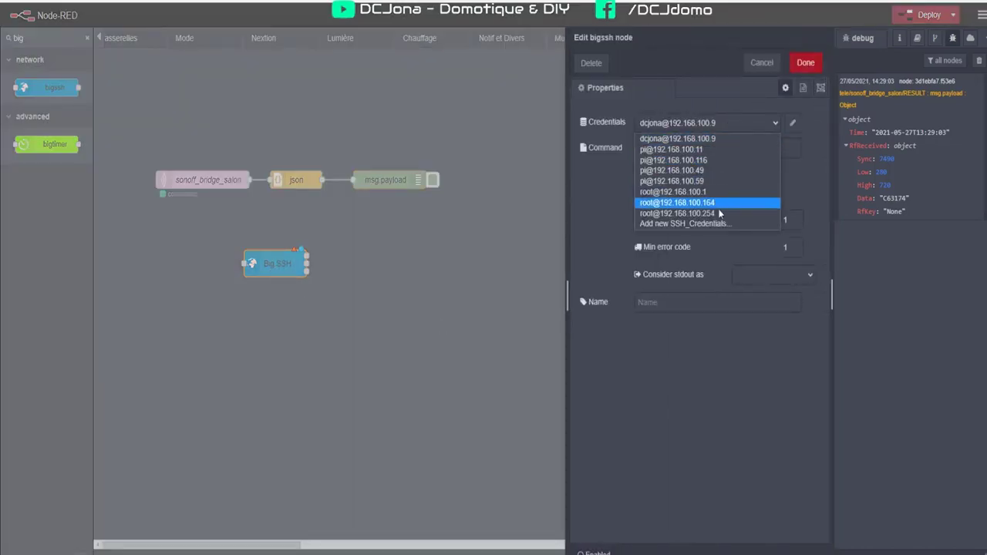
left_click(720, 223)
left_click(793, 123)
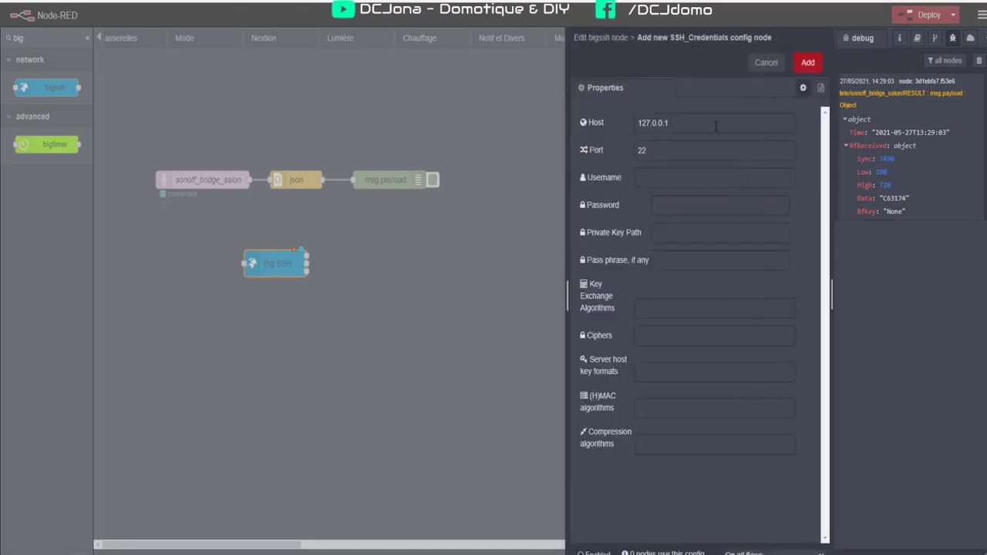
type("192.168.100.16")
key("Tab")
type("dcjona")
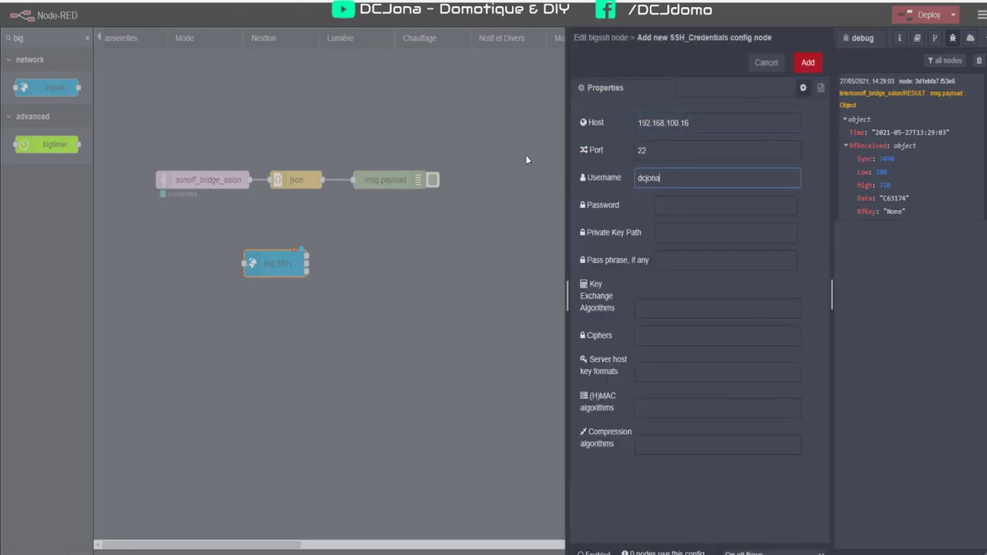
left_click(687, 201)
type("••••••••••••")
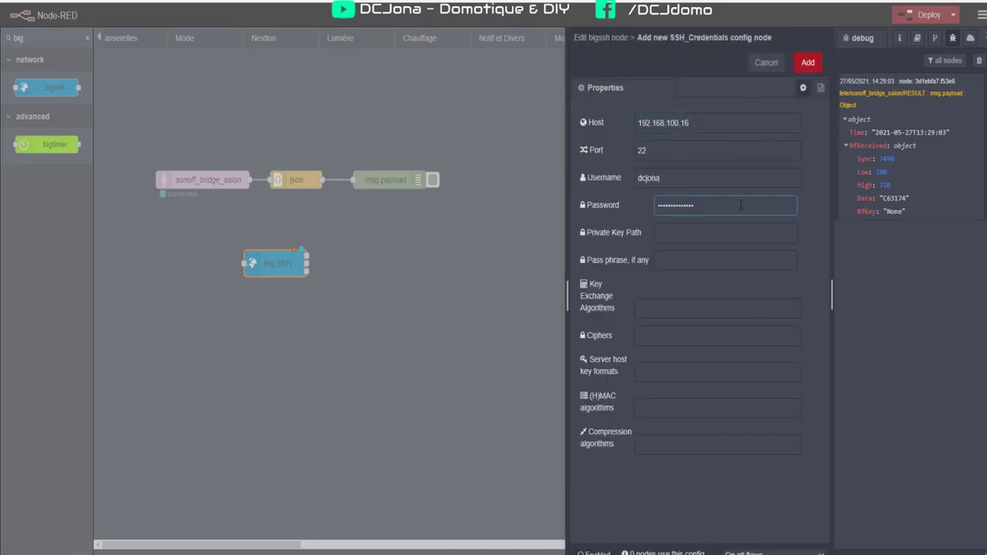
left_click_drag(725, 205, 488, 184)
type("••••••••••••••")
left_click(818, 68)
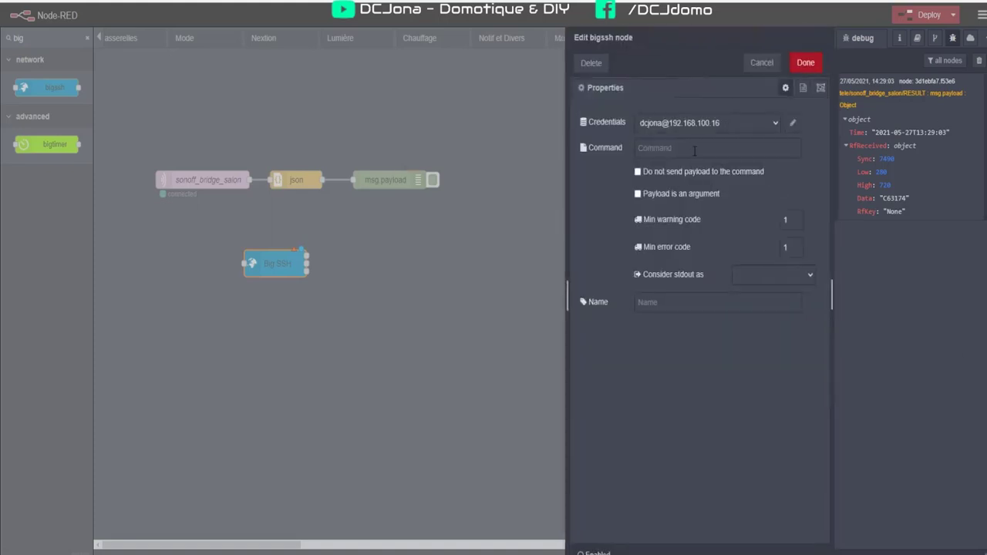
left_click(694, 150)
Copy the line-5 RfCode mosquitto_pub command from VS Code into the ssh node's Command field
key("alt+Tab")
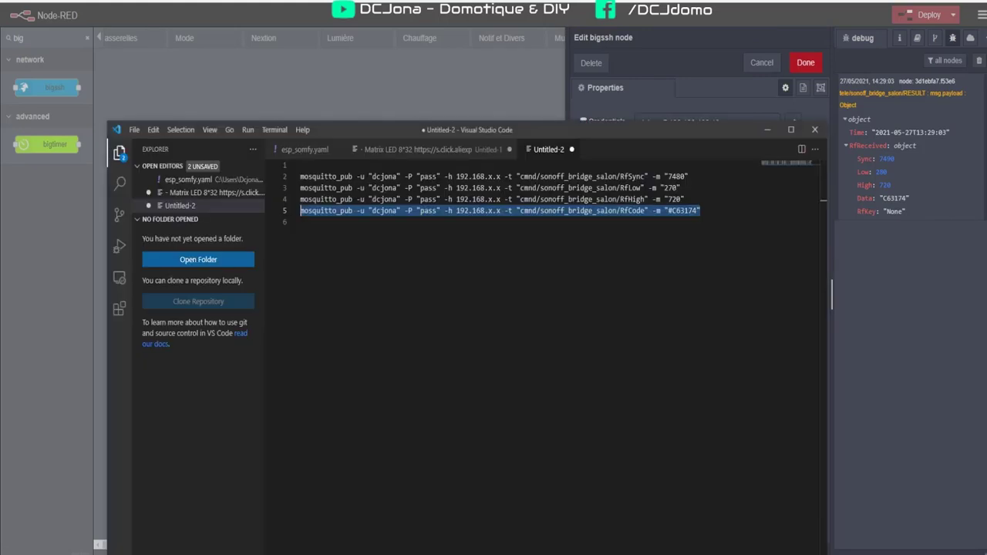
right_click(571, 224)
left_click(602, 255)
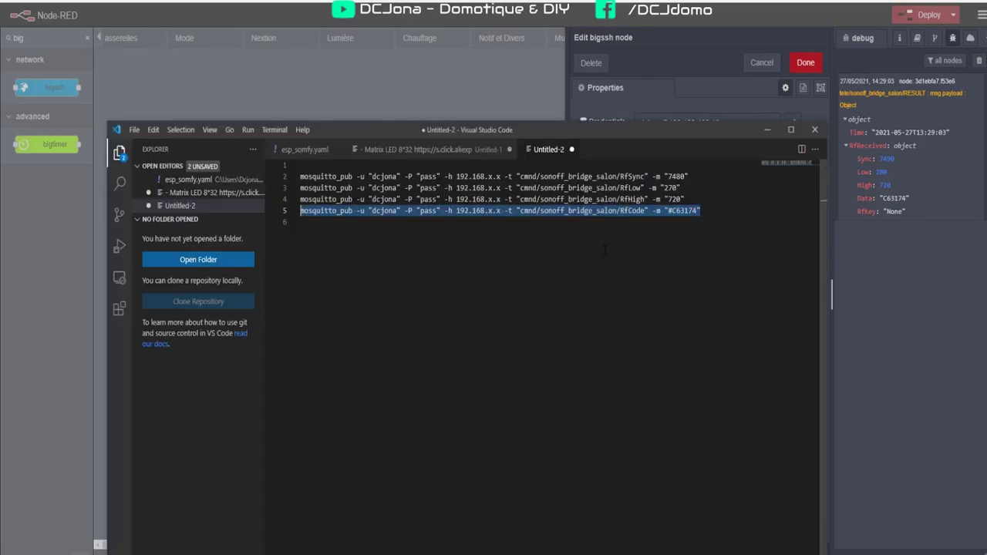
key("alt+Tab")
left_click(694, 148)
key("ctrl+v")
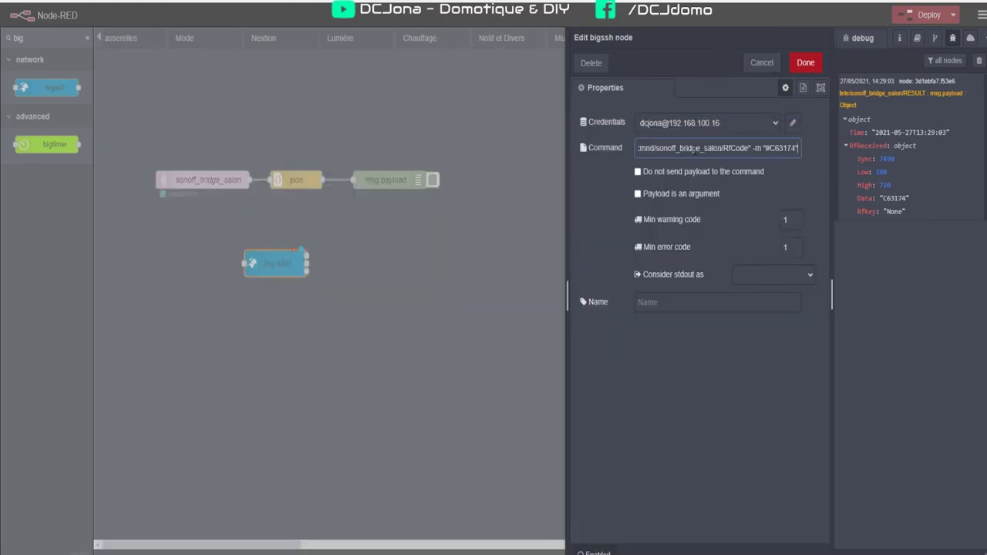
key("ctrl+a")
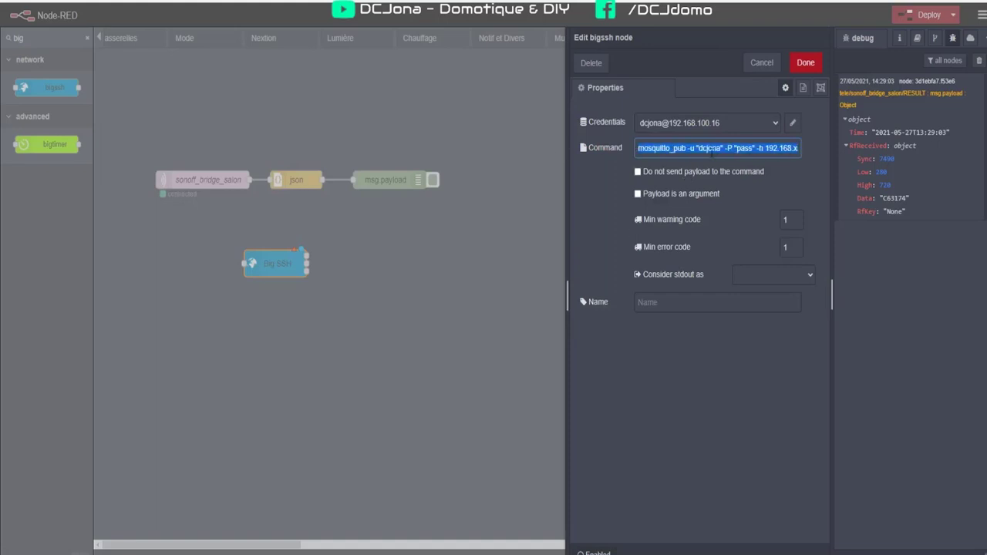
left_click(711, 149)
left_click(746, 149)
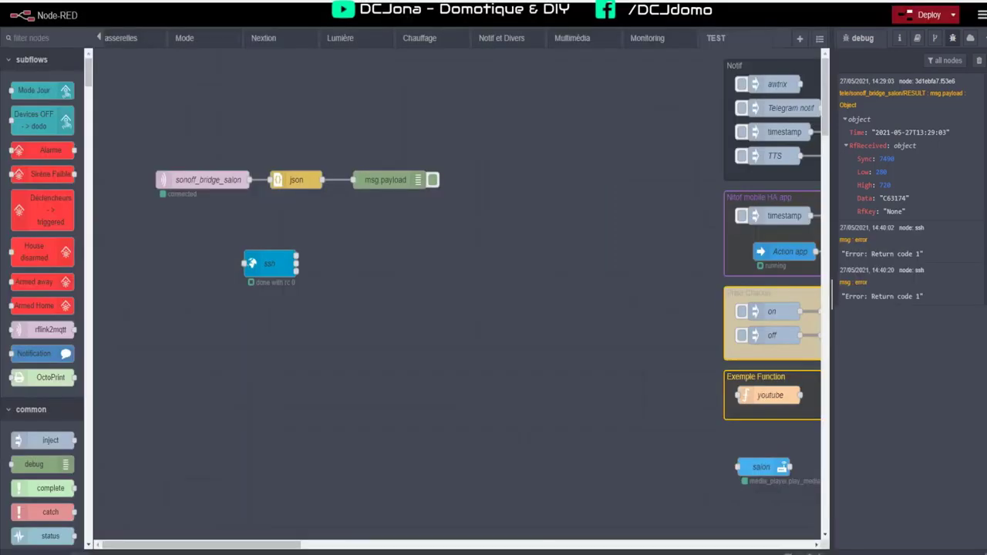
Add a timestamp inject node feeding the ssh node and deploy the flow
mouse_move(31, 440)
left_mouse_down()
mouse_move(203, 300)
mouse_move(196, 277)
mouse_move(245, 265)
left_mouse_up()
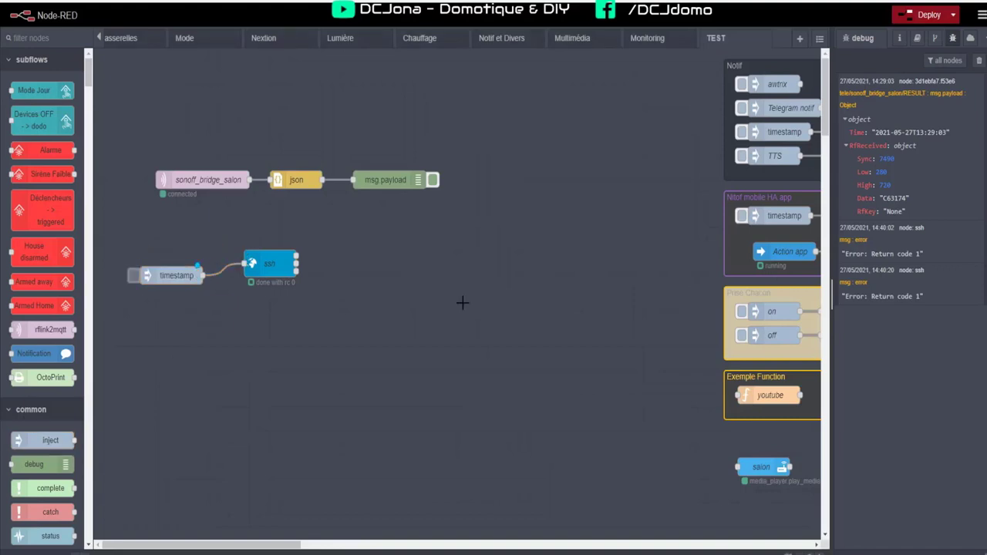
left_click(909, 16)
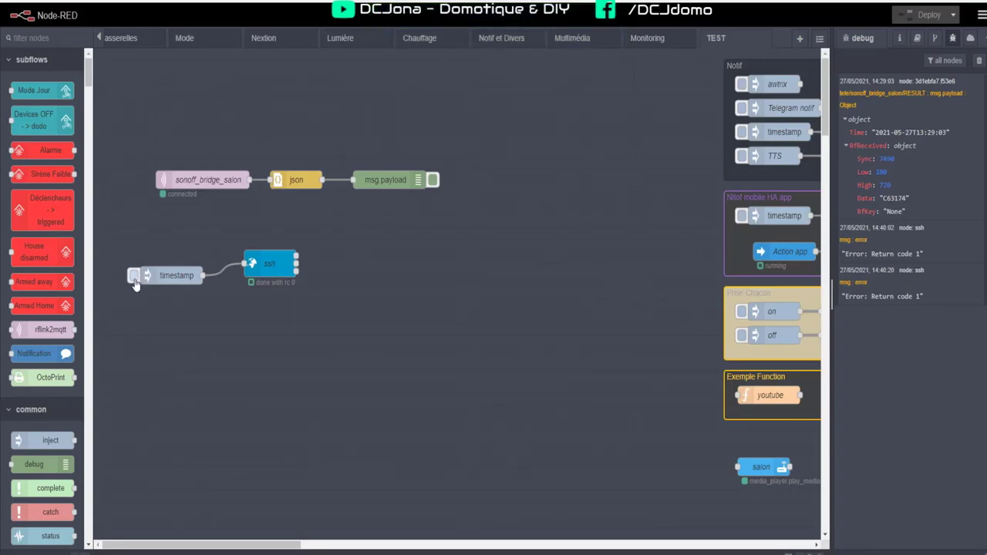
Fire the timestamp inject node to publish RF code C63174 via SSH
left_click(135, 275)
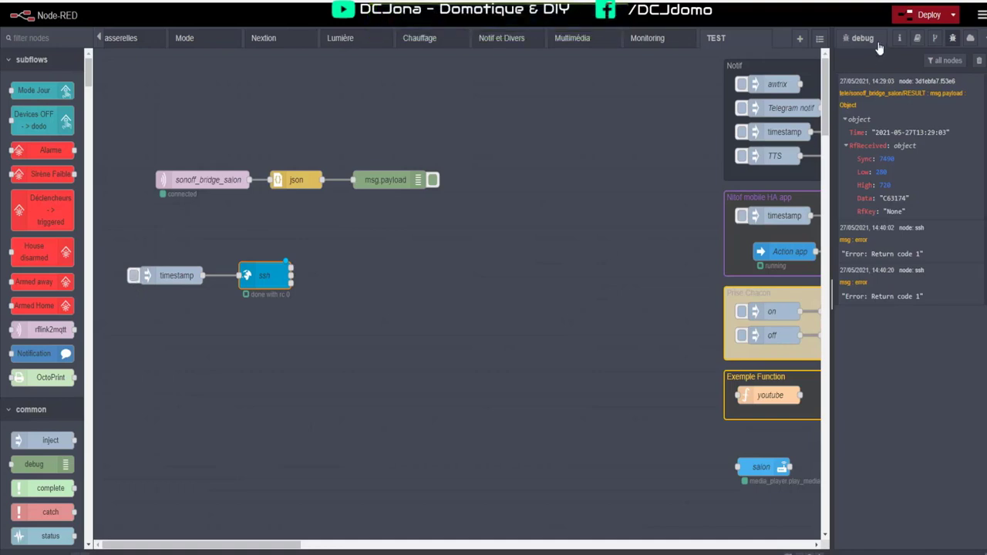
left_click(135, 275)
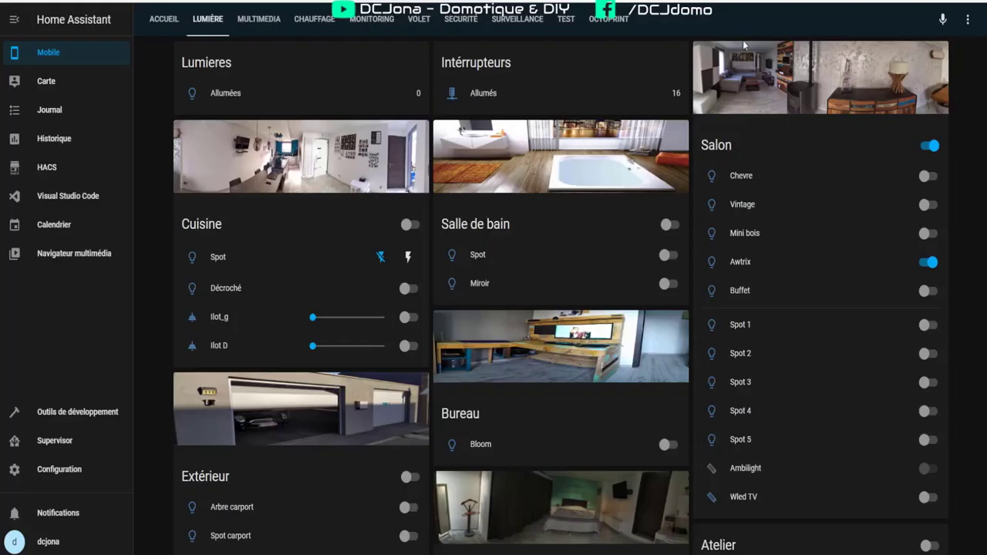